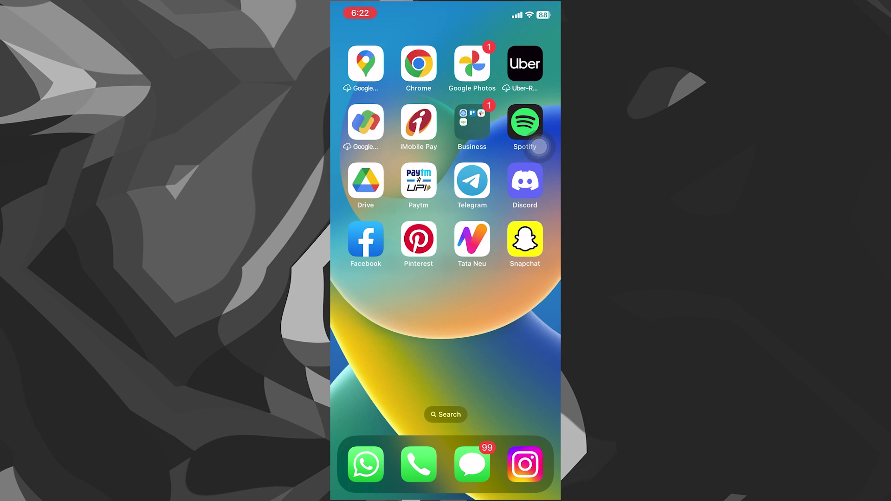
- Launch Discord and go to your own profile and settings screen from the messages list
{"action": "left_click", "coordinate": [525, 181]}
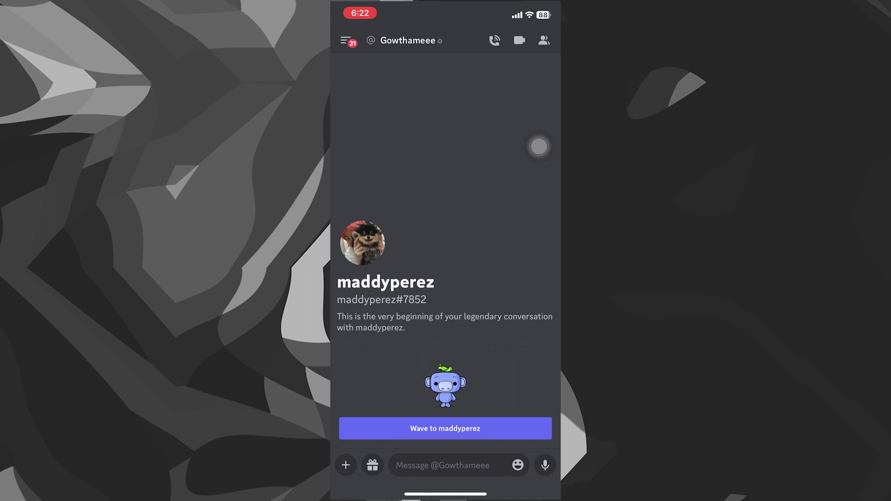
{"action": "left_click", "coordinate": [346, 40]}
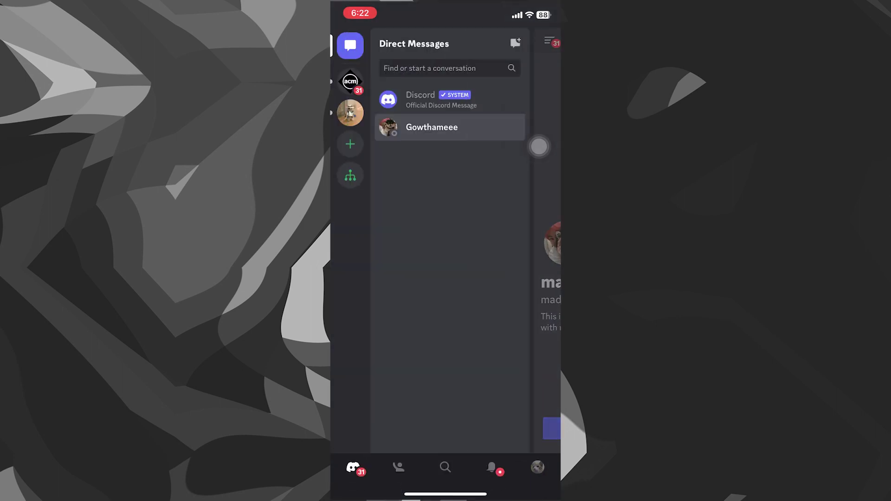
{"action": "left_click", "coordinate": [537, 467]}
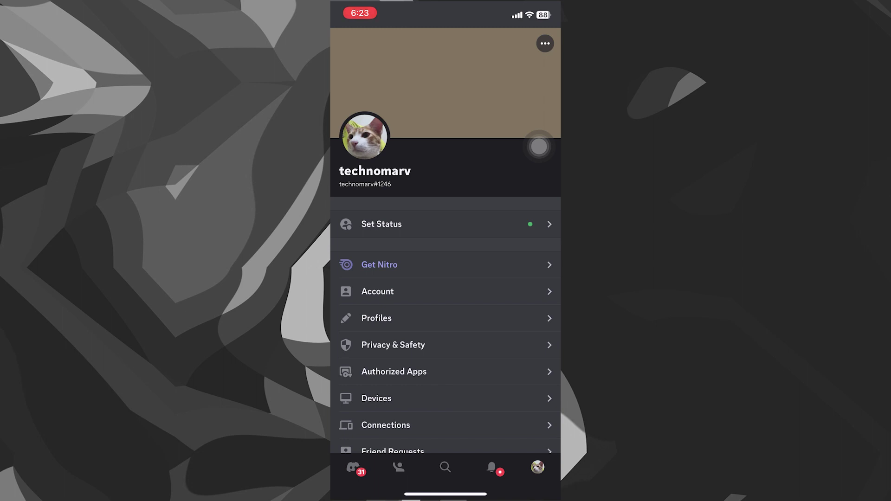
- In Profiles, replace the avatar with the cat-on-flowered-pillow photo, cropped tighter around the cat
{"action": "left_click", "coordinate": [418, 318]}
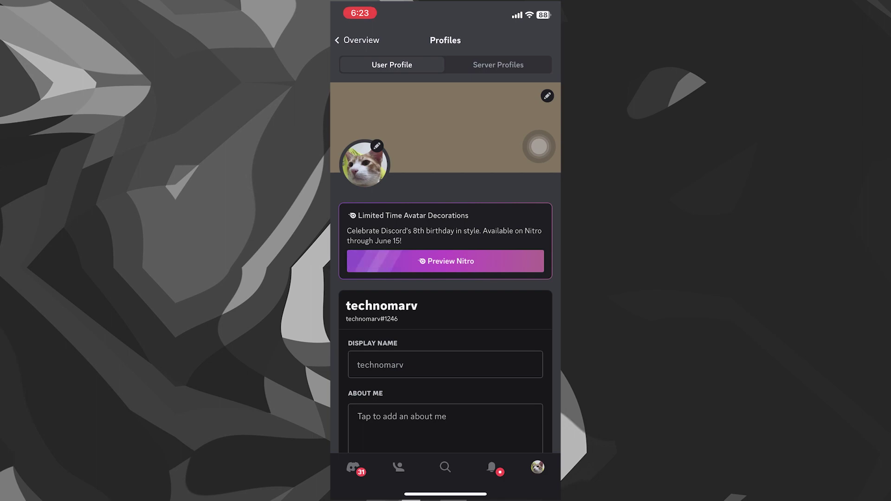
{"action": "left_click", "coordinate": [364, 163]}
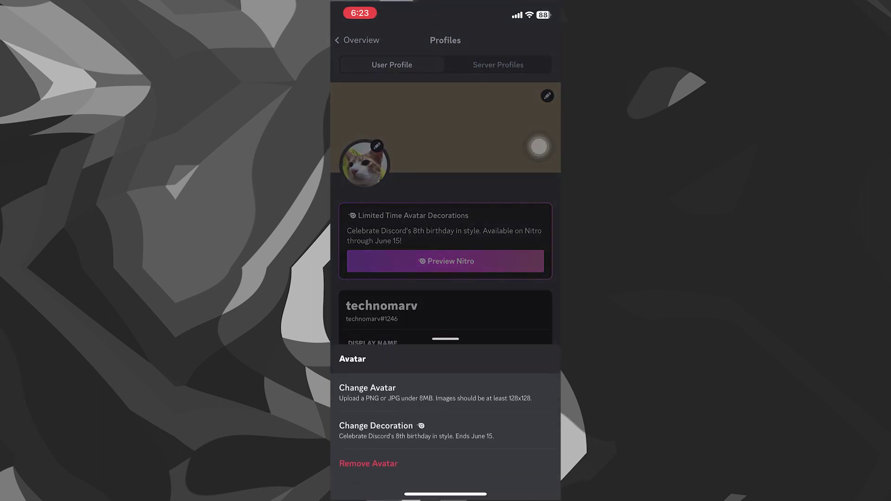
{"action": "left_click", "coordinate": [446, 209]}
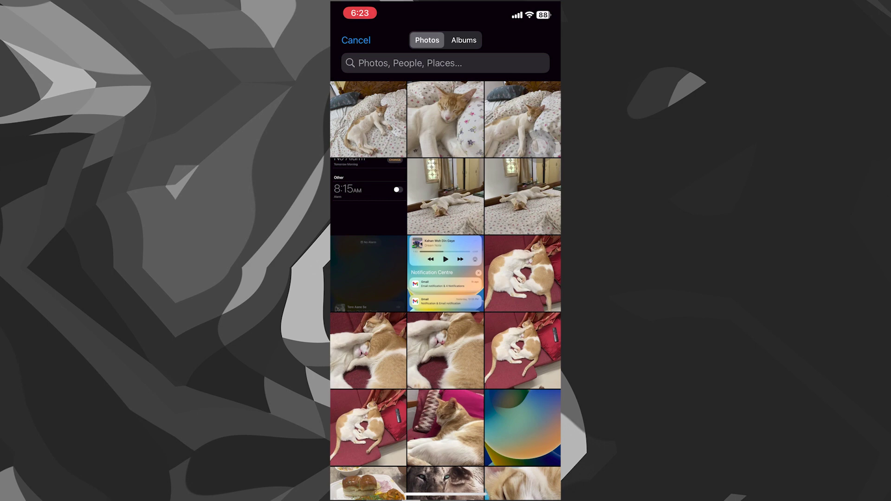
{"action": "left_click", "coordinate": [446, 119]}
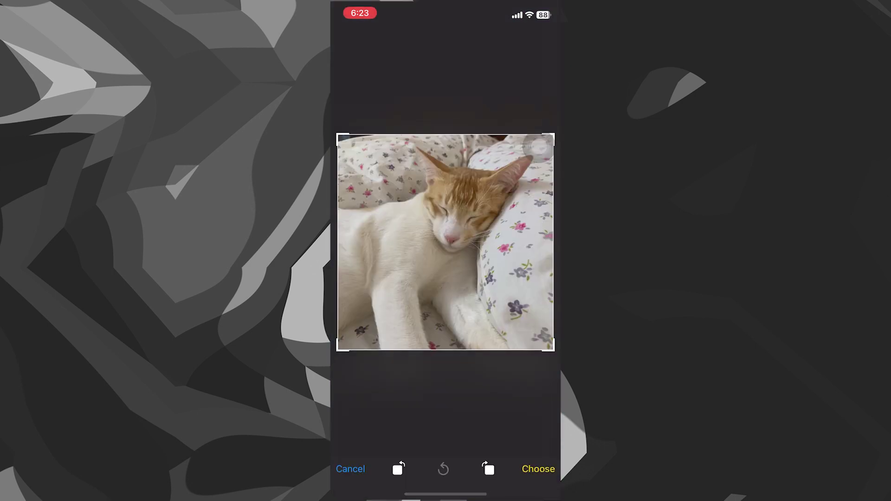
{"action": "left_click_drag", "start_coordinate": [550, 347], "coordinate": [539, 335]}
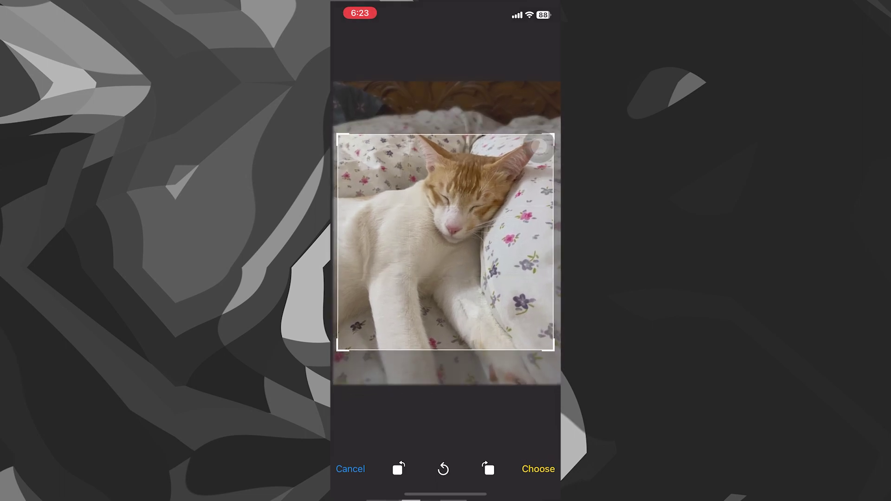
{"action": "left_click", "coordinate": [537, 468]}
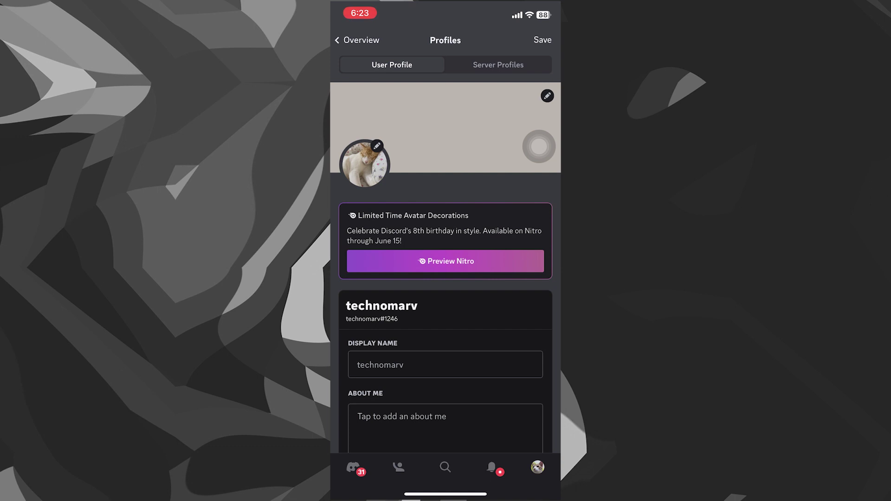
- Try leaving the profile editor, then choose Keep Editing to retain the new cat avatar
{"action": "left_click", "coordinate": [357, 39]}
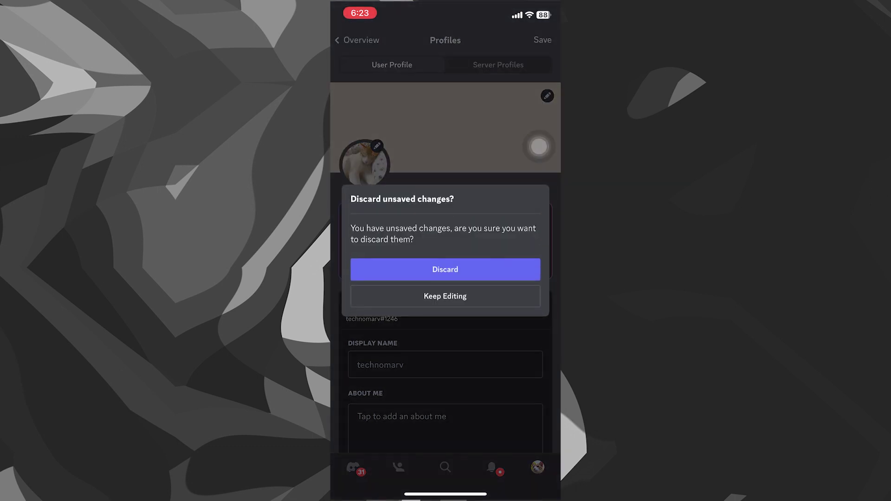
{"action": "left_click", "coordinate": [444, 296]}
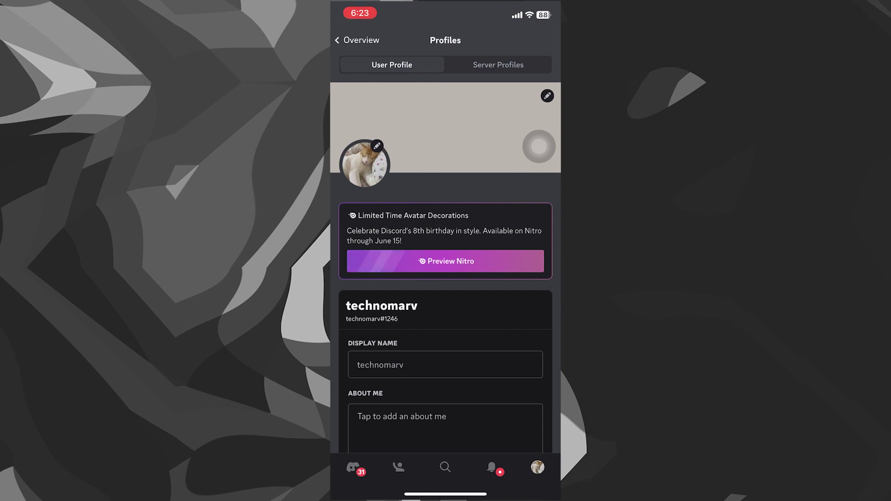
- Go back to the Overview settings list, which now shows the cat avatar
{"action": "left_click", "coordinate": [357, 39]}
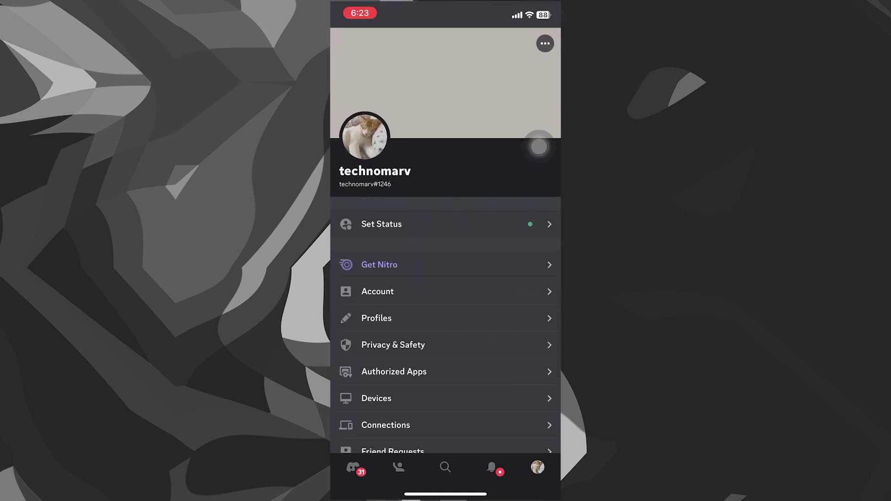